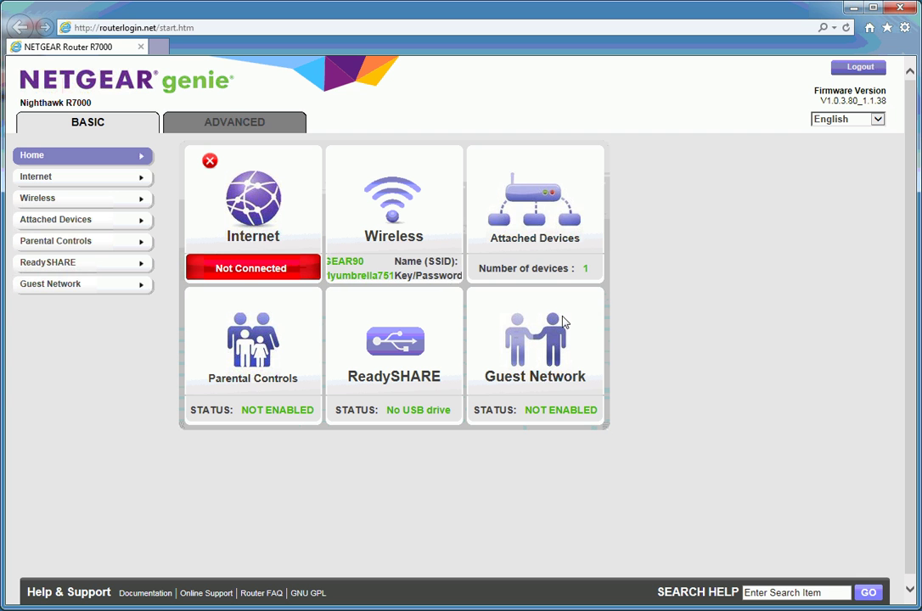
- Check the Internet status page, then view Wireless Setup with the NETGEAR90 and NETGEAR90-5G networks on WPA2-PSK [AES]
left_click(38, 180)
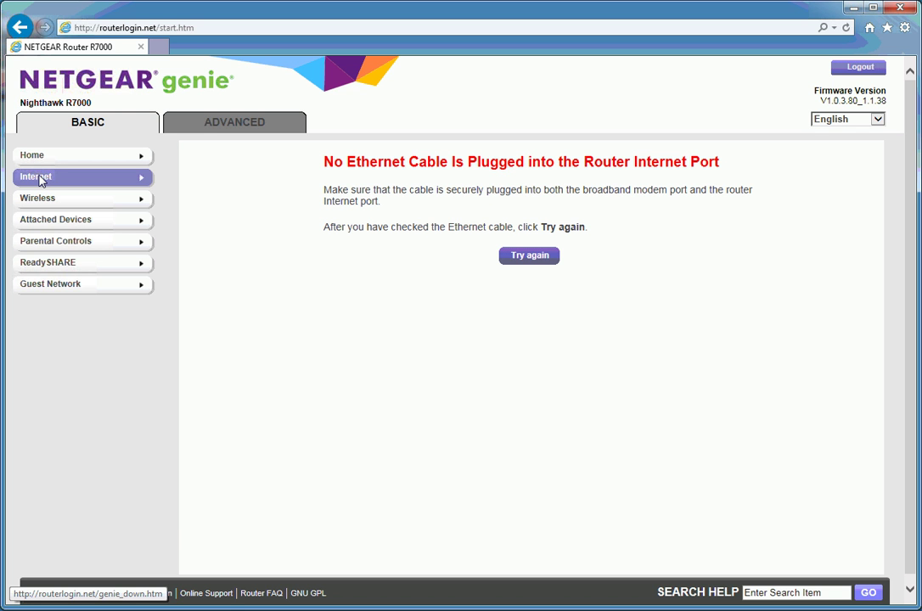
left_click(36, 200)
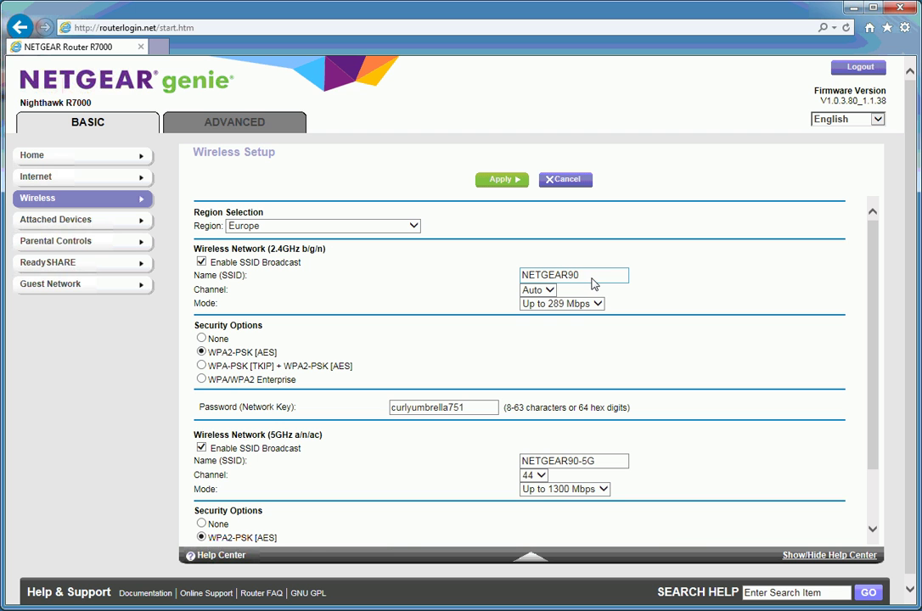
left_click(597, 462)
left_click(599, 303)
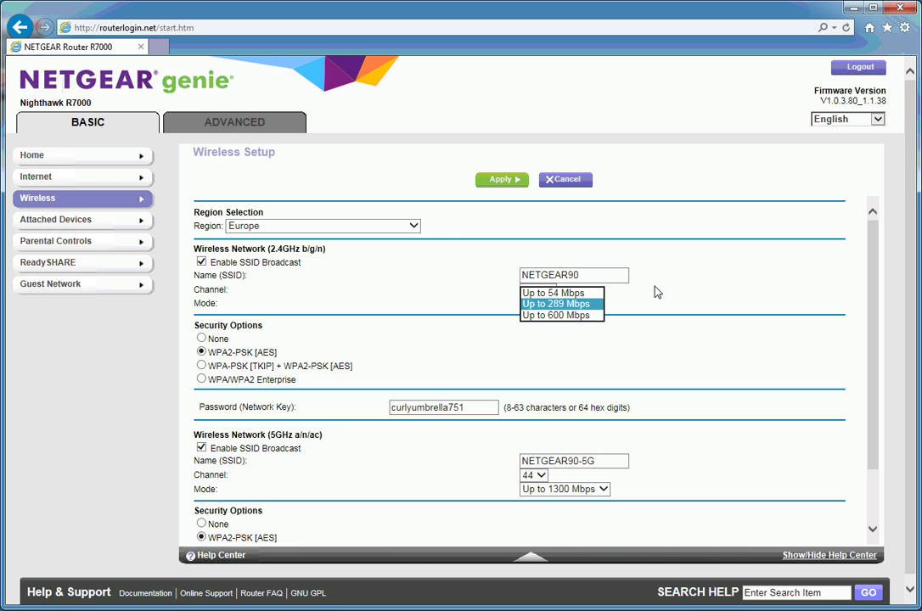
left_click(655, 292)
left_click(603, 491)
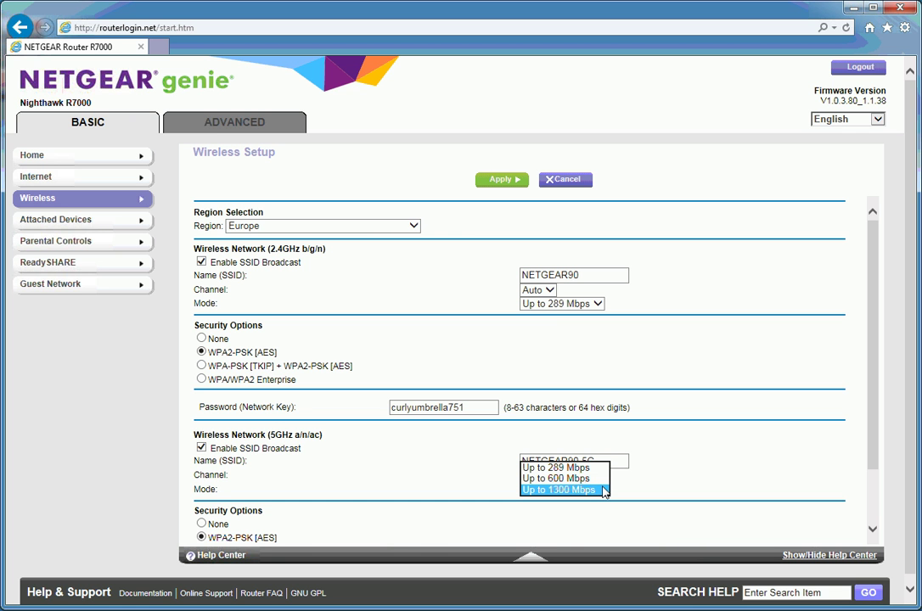
left_click(693, 465)
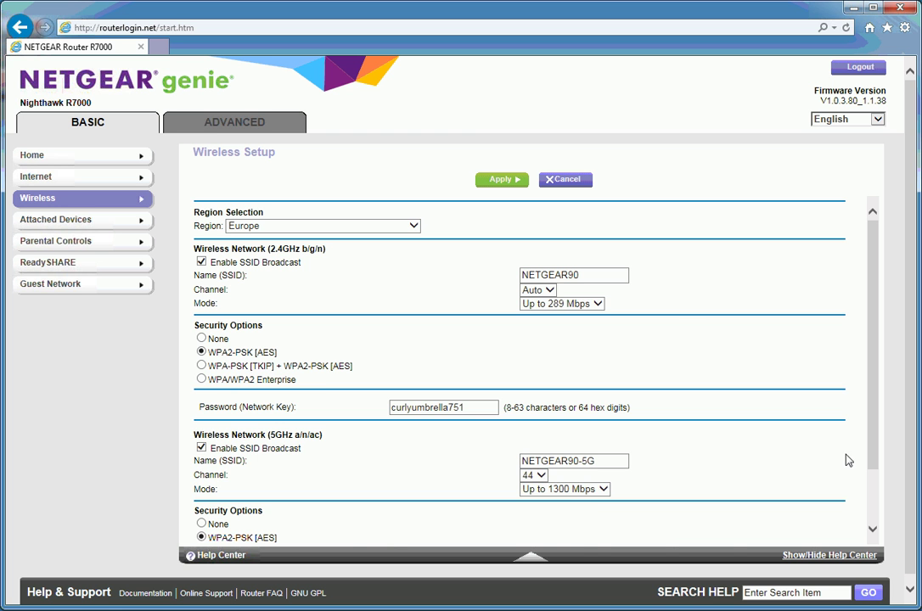
left_click_drag(877, 457, 875, 528)
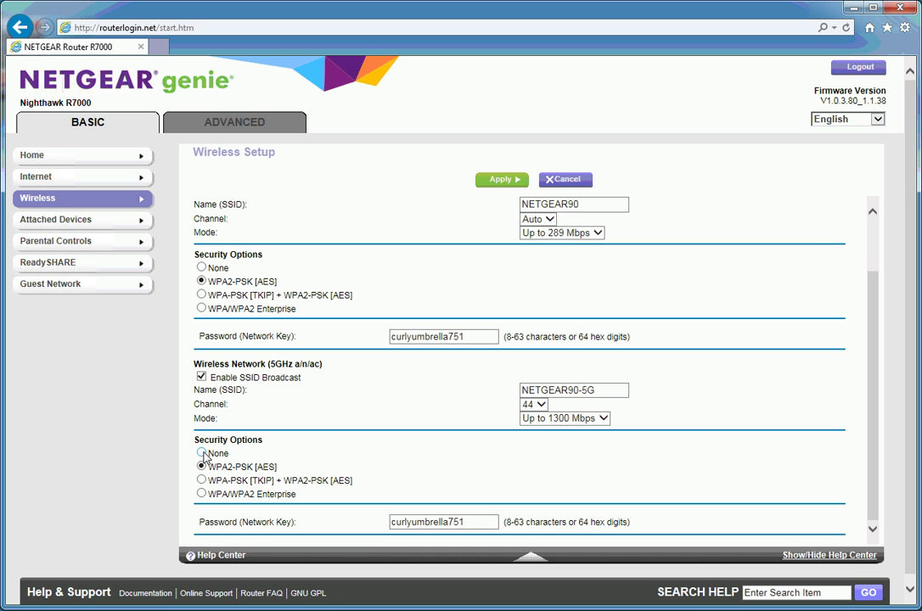
- View Attached Devices, showing one wired device at 192.168.1.2 and no wireless devices
left_click(85, 224)
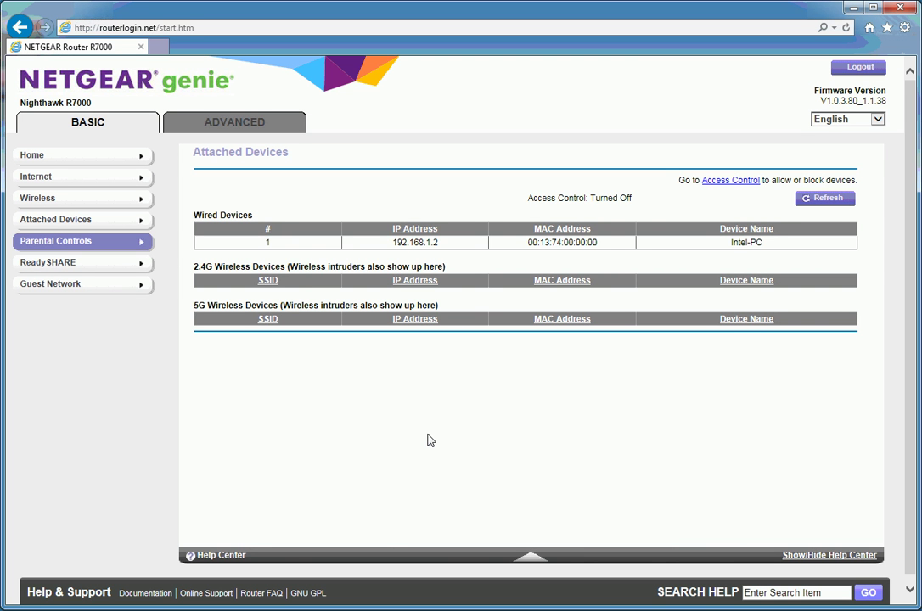
- Look over ReadySHARE, then view Guest Network settings with NETGEAR-Guest and NETGEAR-5G-Guest both disabled
left_click(70, 271)
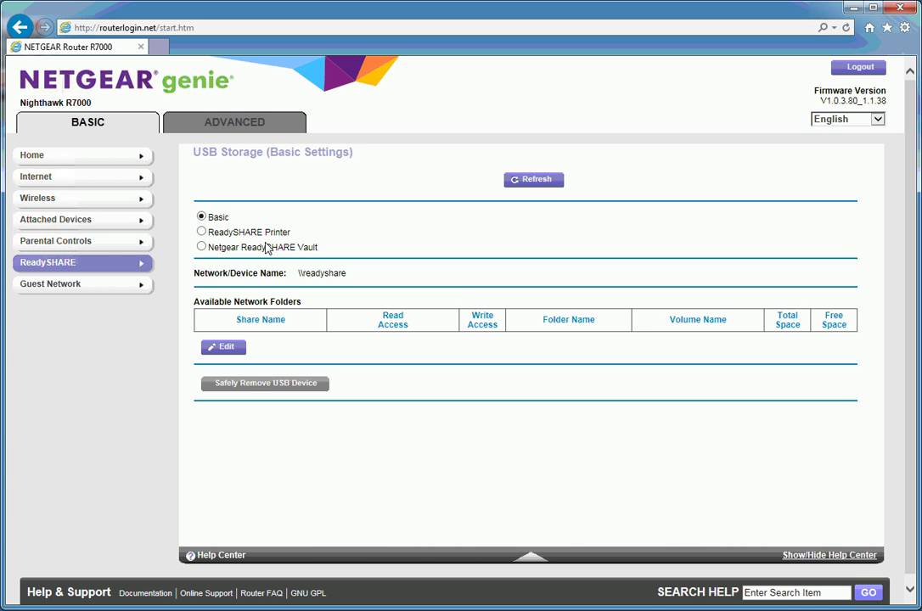
left_click(55, 287)
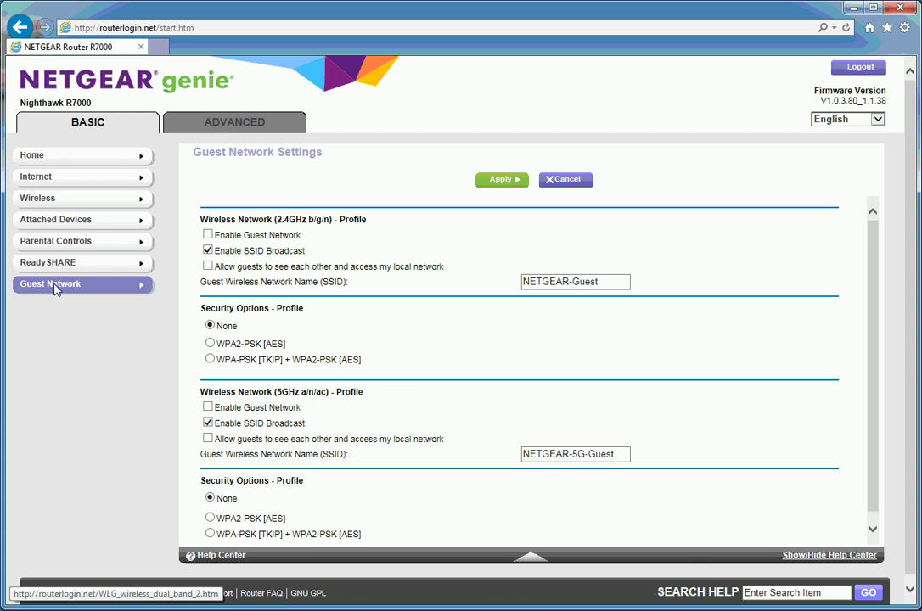
- Switch to the ADVANCED dashboard for router R7000 at 192.168.1.1 and expand the Setup menu
left_click(229, 122)
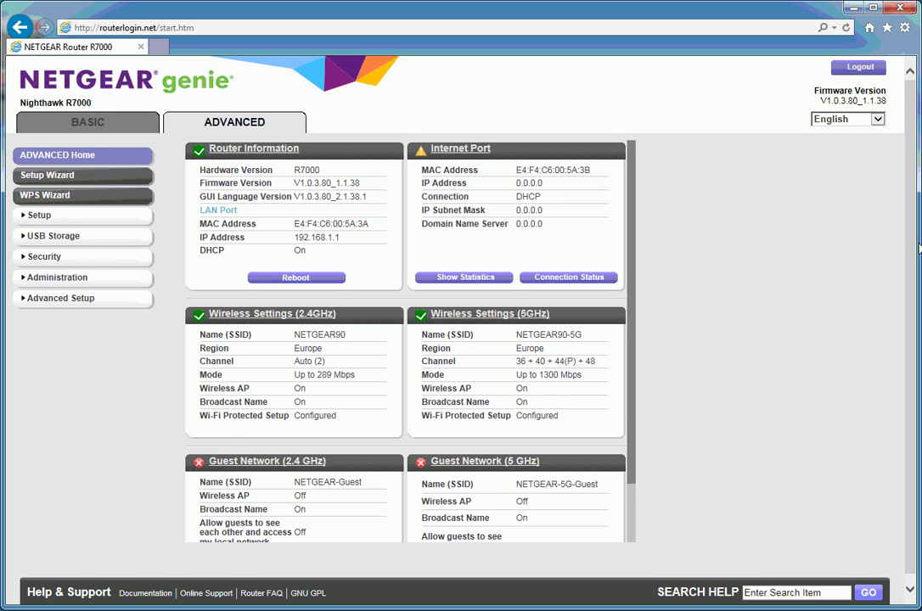
scroll(913, 252, "down", 1)
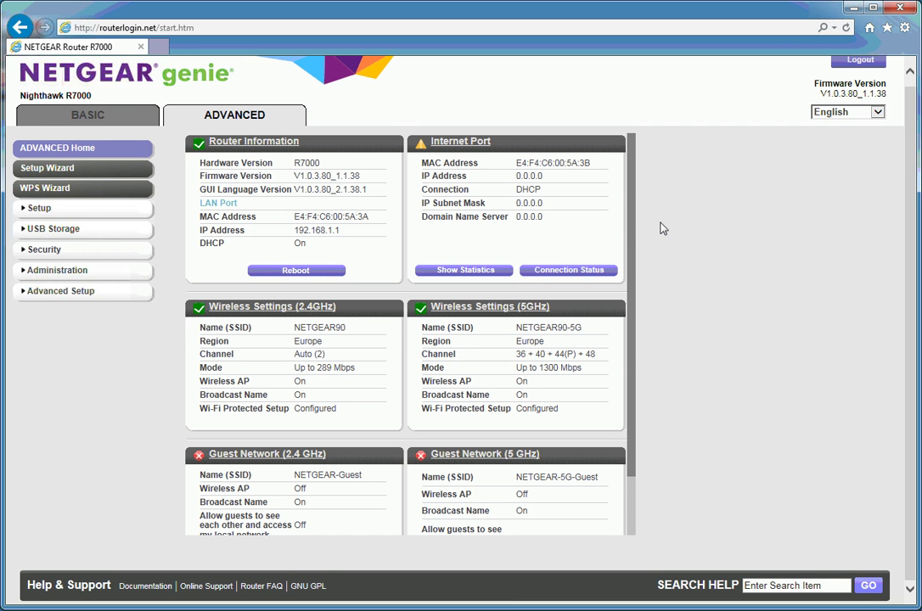
left_click(34, 208)
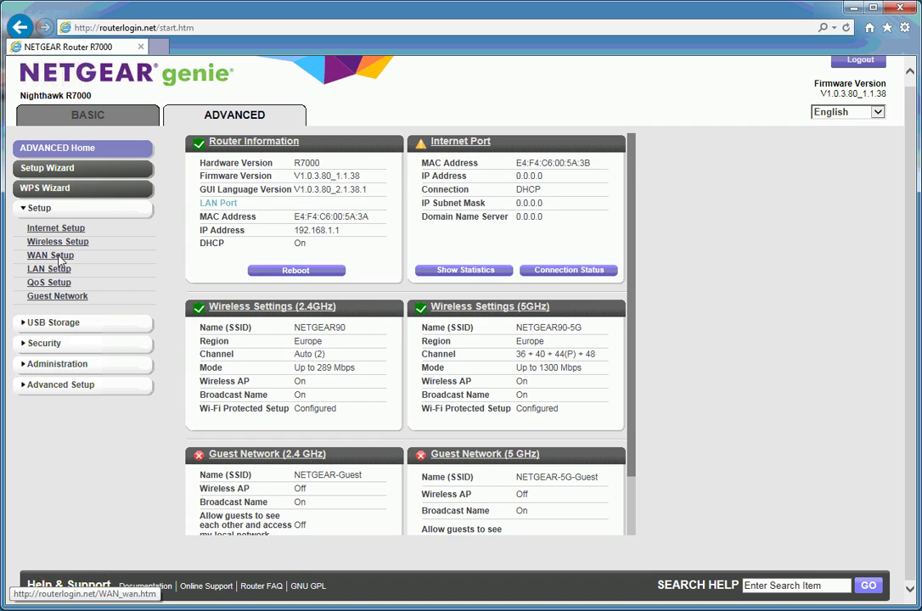
- Review WAN Setup and LAN Setup, ending on QoS Setup with WMM enabled for both bands
left_click(61, 260)
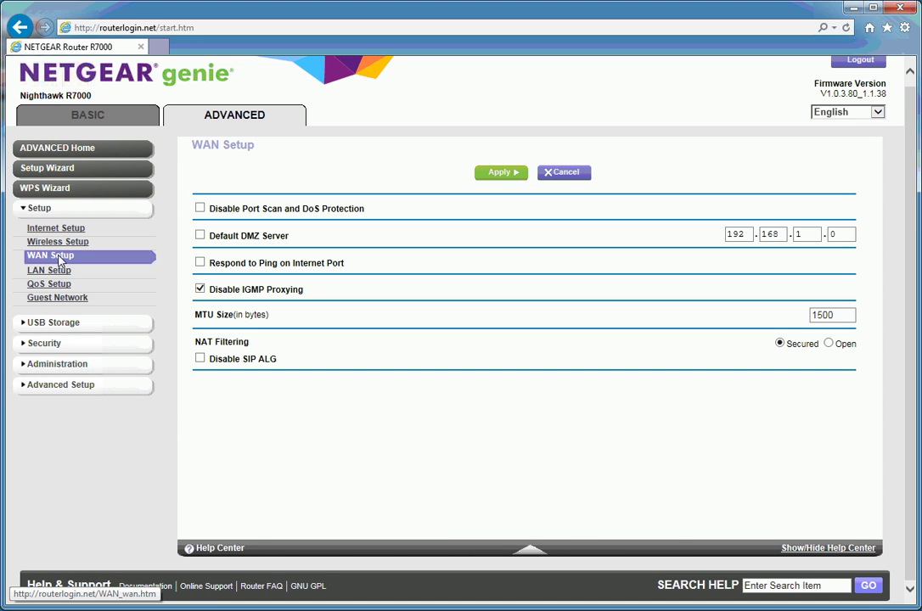
left_click(53, 272)
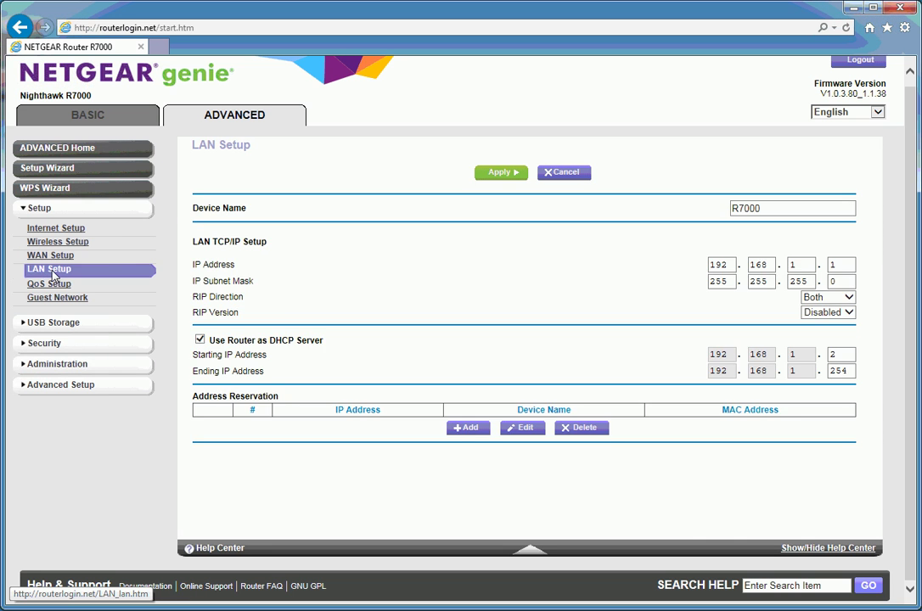
left_click(52, 286)
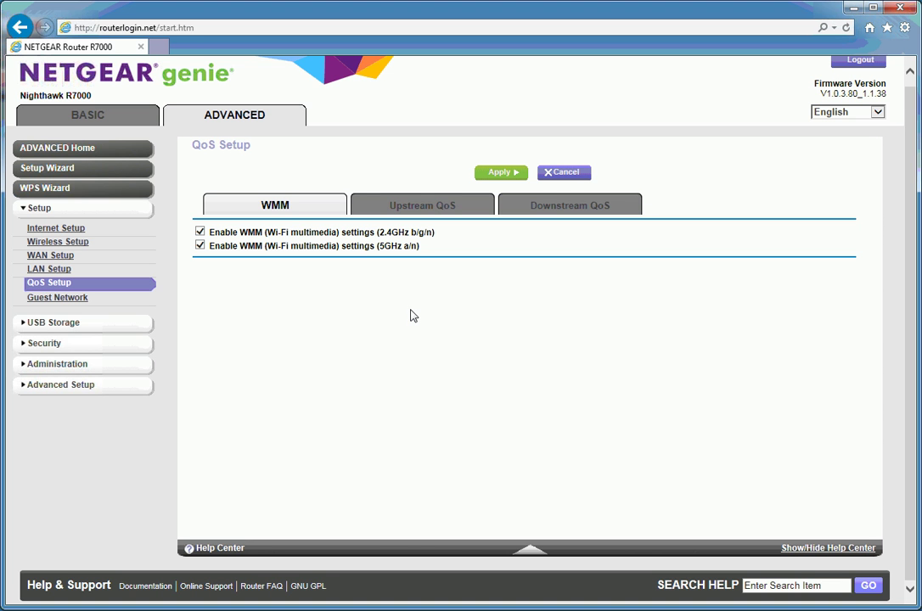
left_click(422, 205)
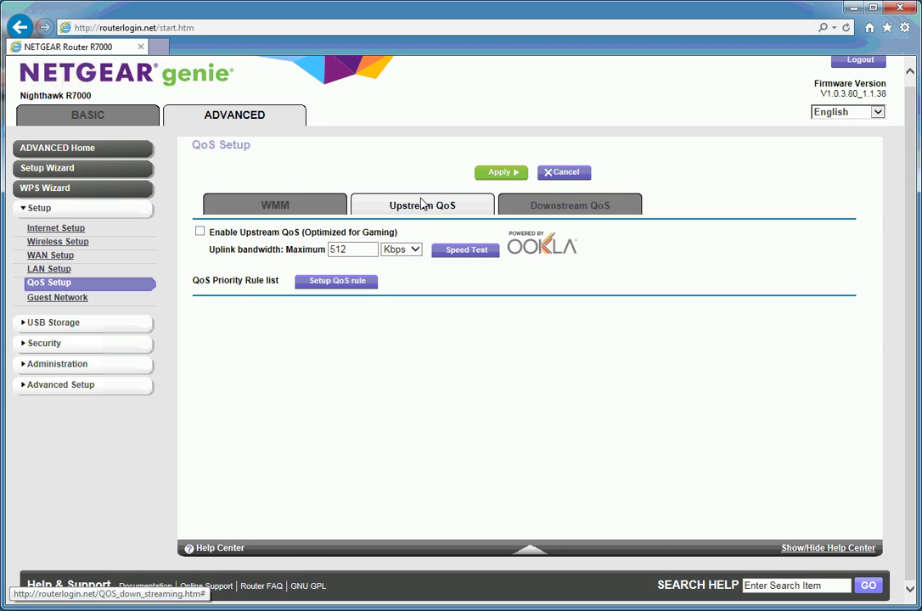
left_click(593, 210)
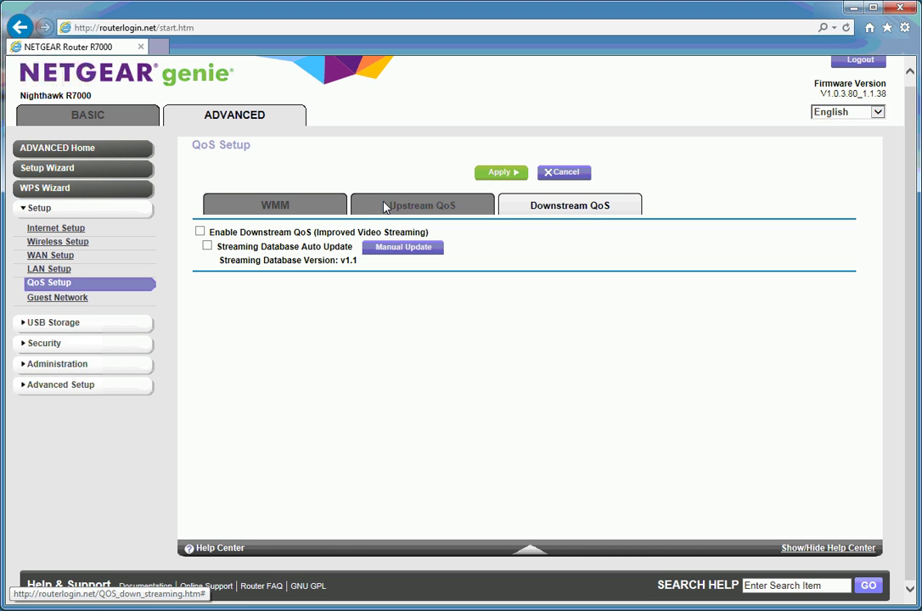
left_click(51, 282)
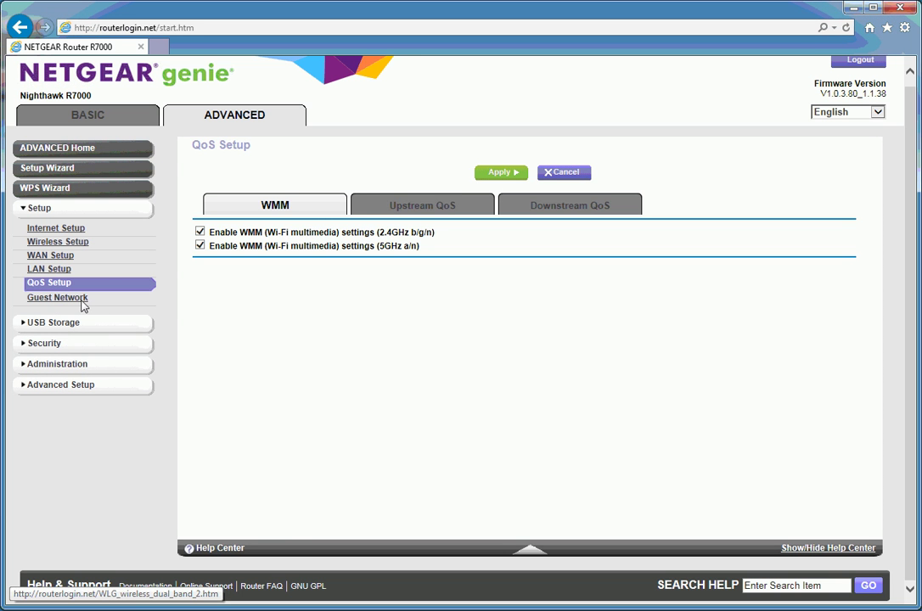
- Review Guest Network and the USB Storage pages, ending on Media Server with DLNA and TiVo enabled
left_click(79, 298)
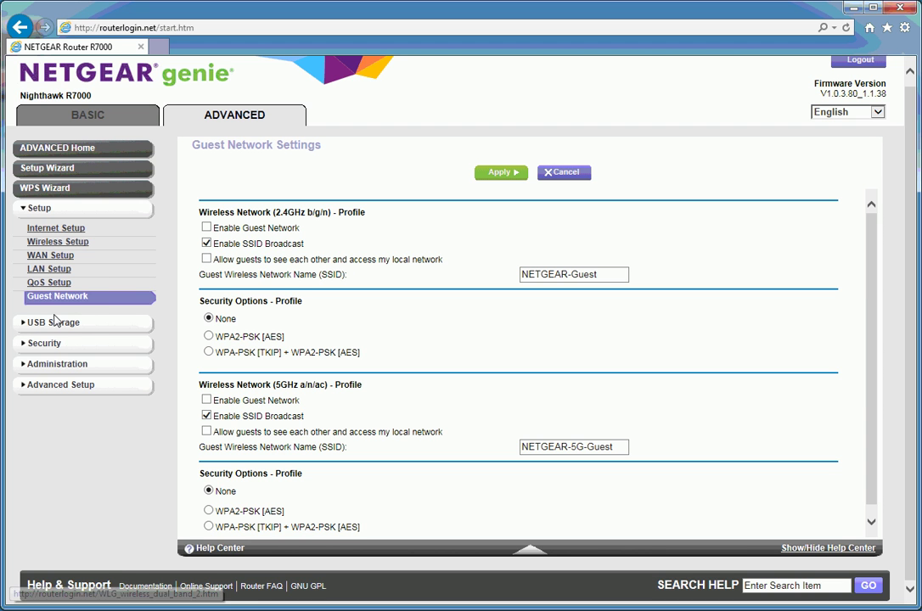
left_click(56, 325)
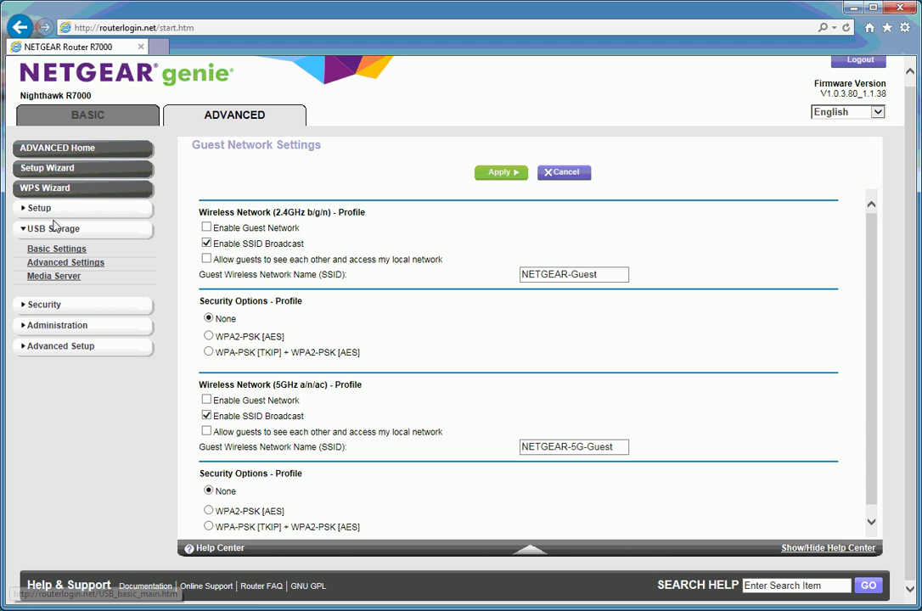
left_click(49, 250)
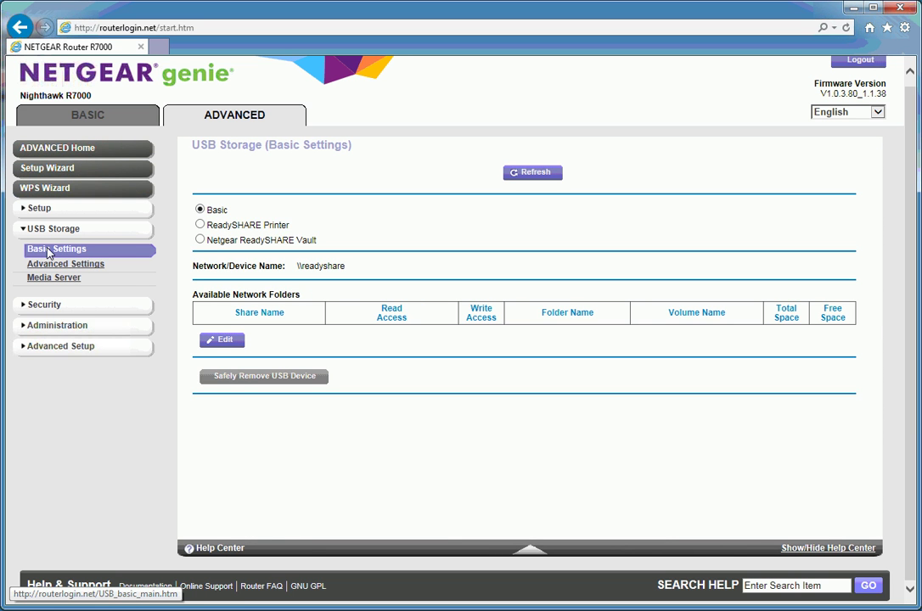
left_click(52, 265)
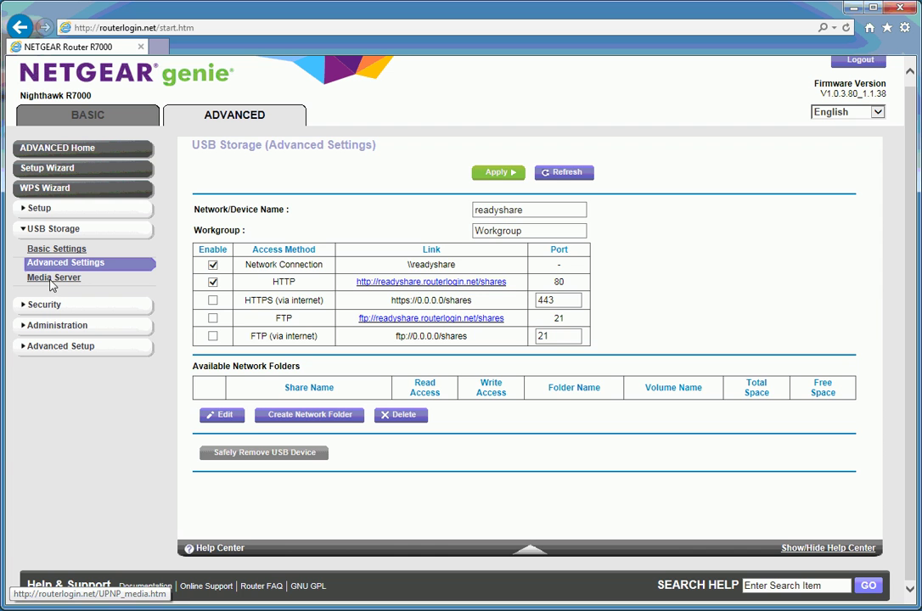
left_click(51, 280)
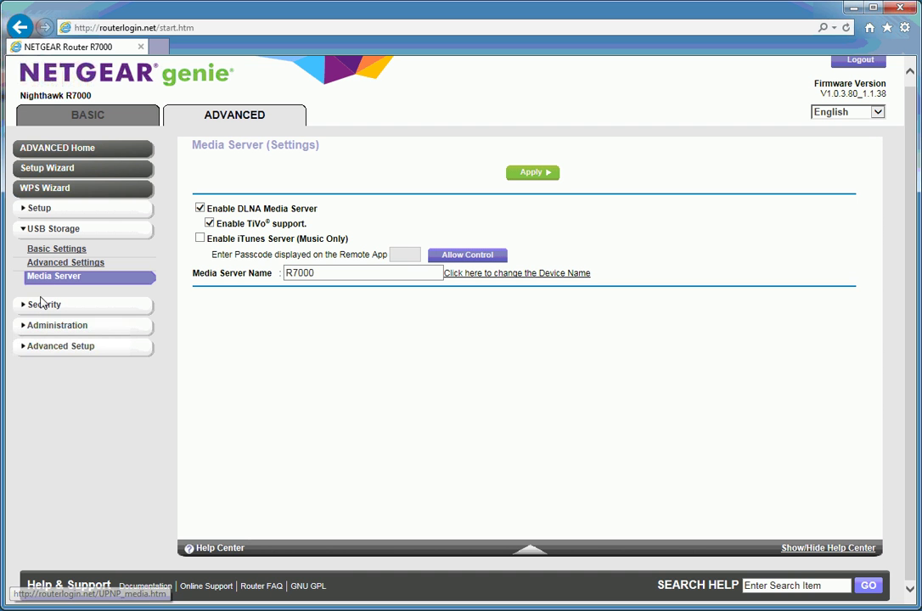
- Expand Security and review Access Control, Block Sites, Block Services, Schedule and E-mail pages
left_click(44, 305)
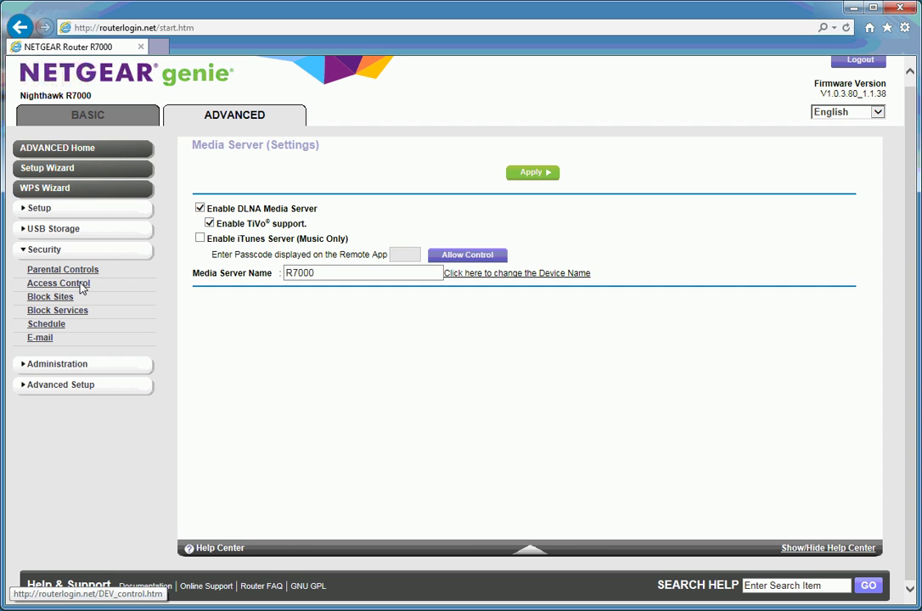
left_click(81, 288)
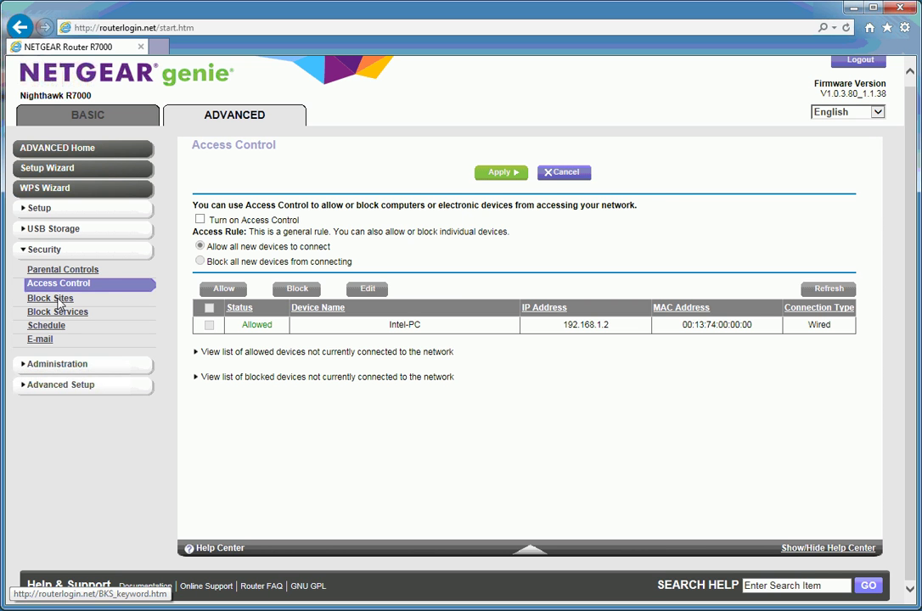
left_click(59, 303)
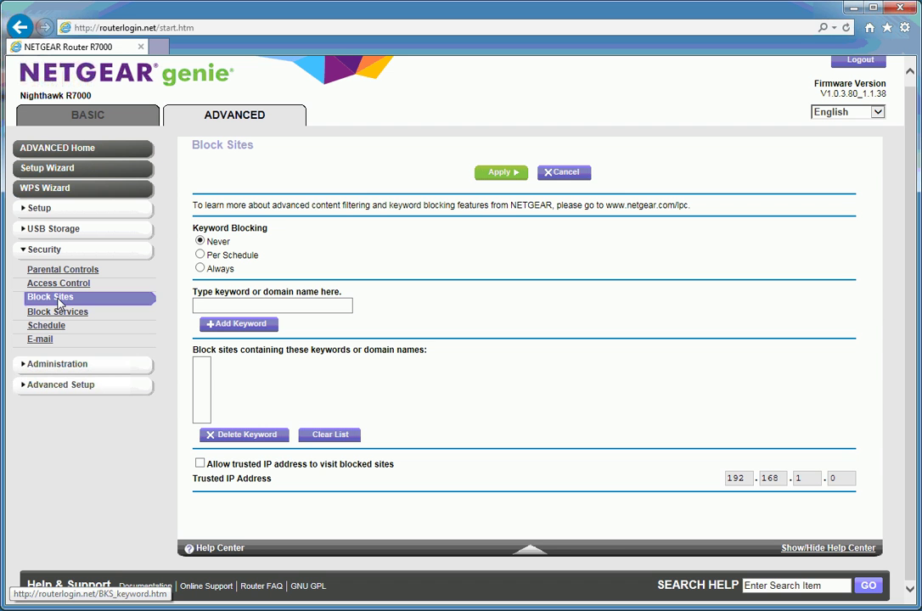
left_click(54, 314)
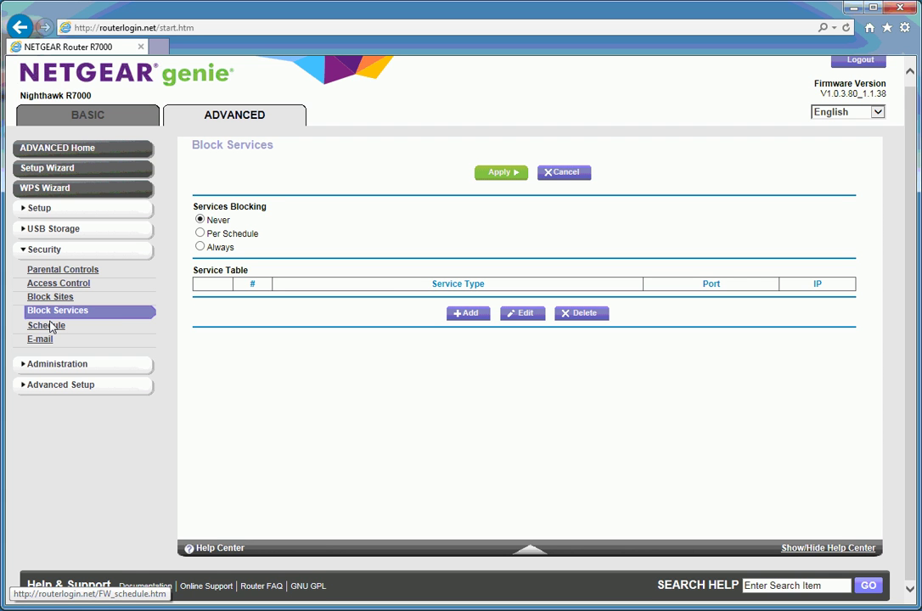
left_click(49, 327)
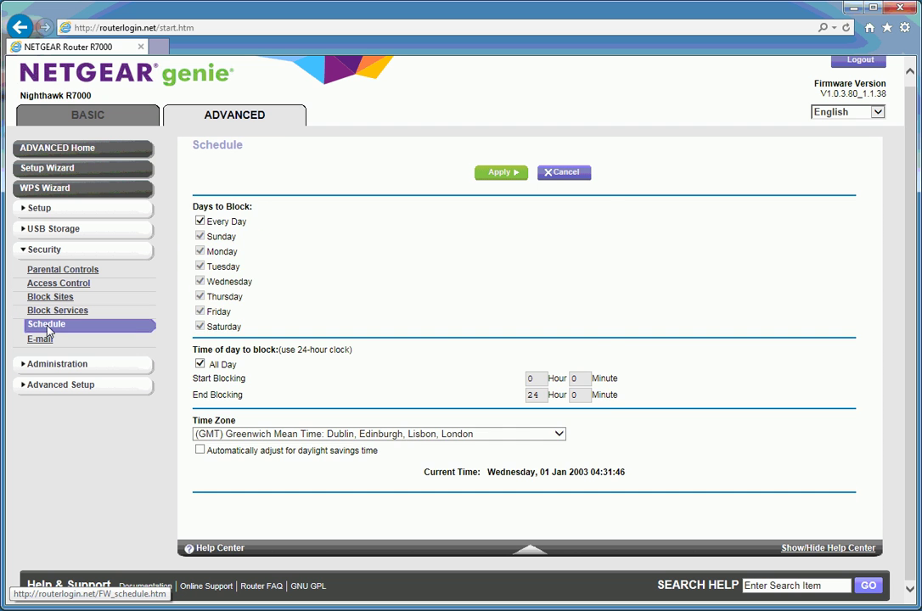
left_click(43, 341)
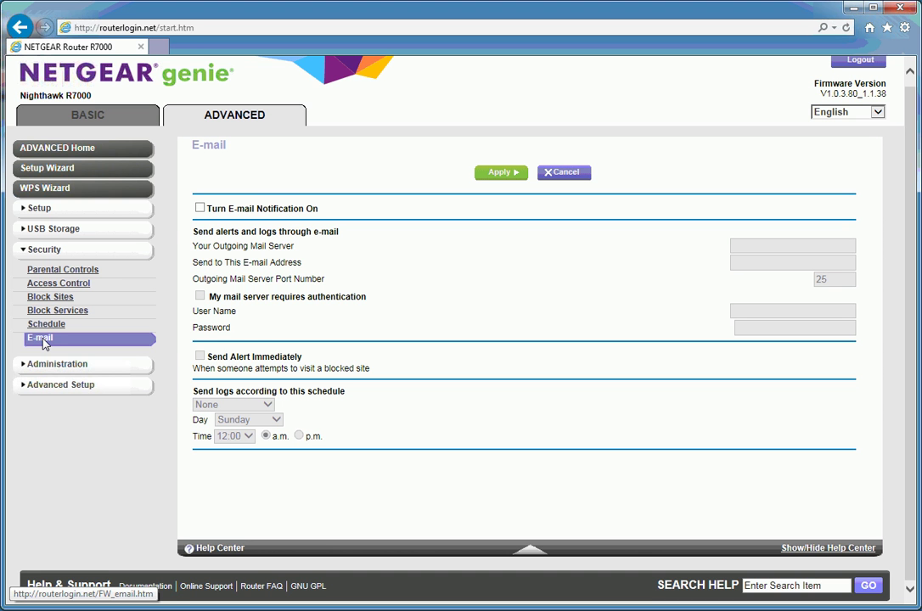
- Review Router Status, Logs, Attached Devices, Backup Settings, Set Password and Router Update under Administration
left_click(46, 364)
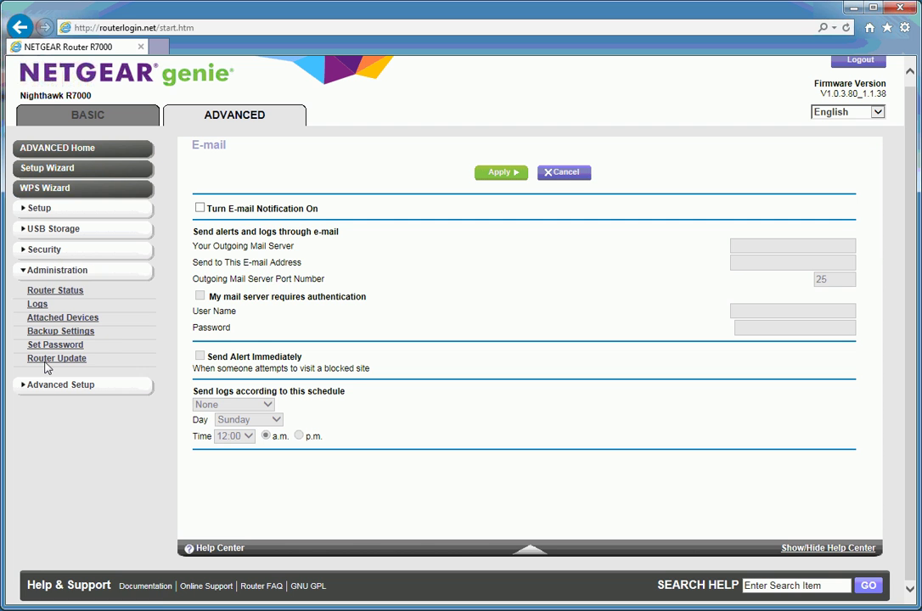
left_click(50, 291)
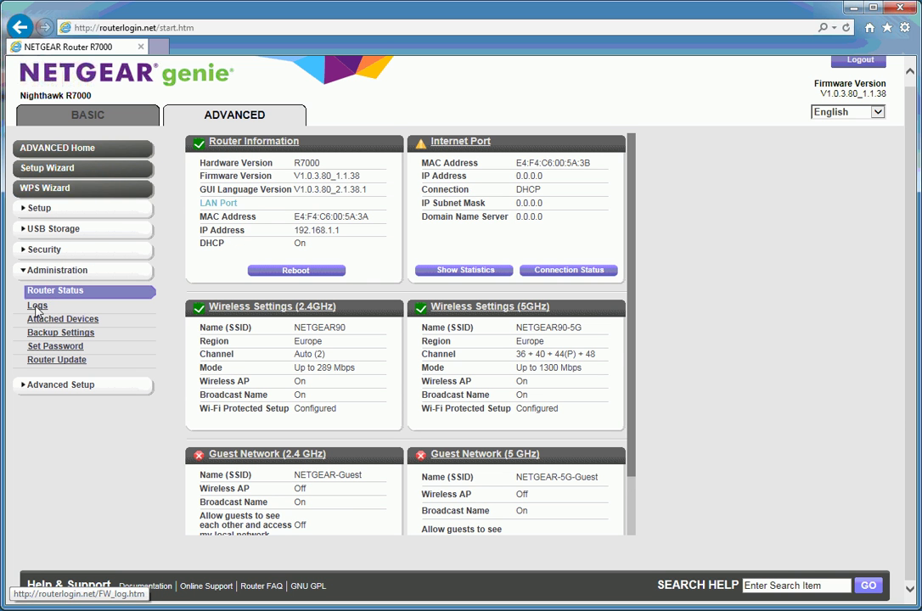
left_click(37, 309)
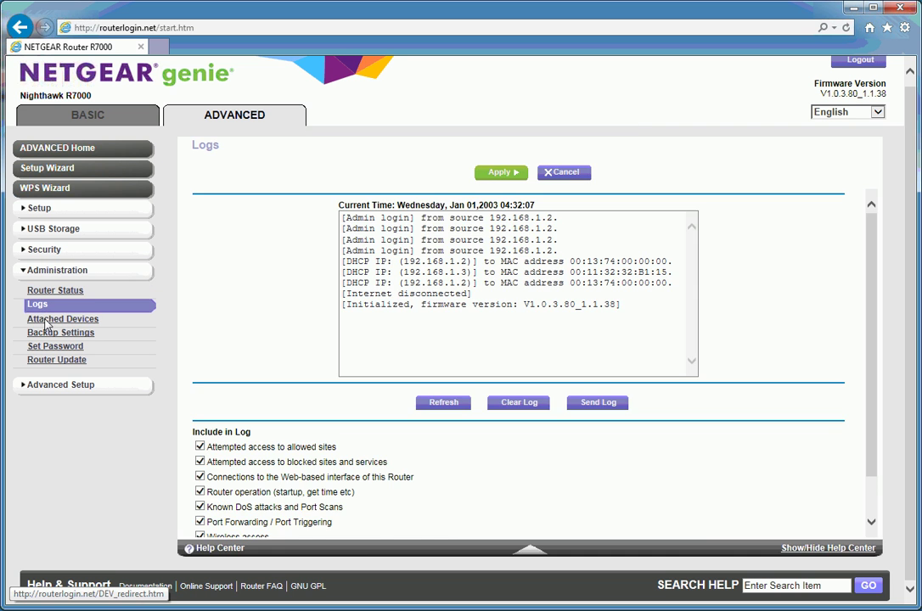
left_click(46, 320)
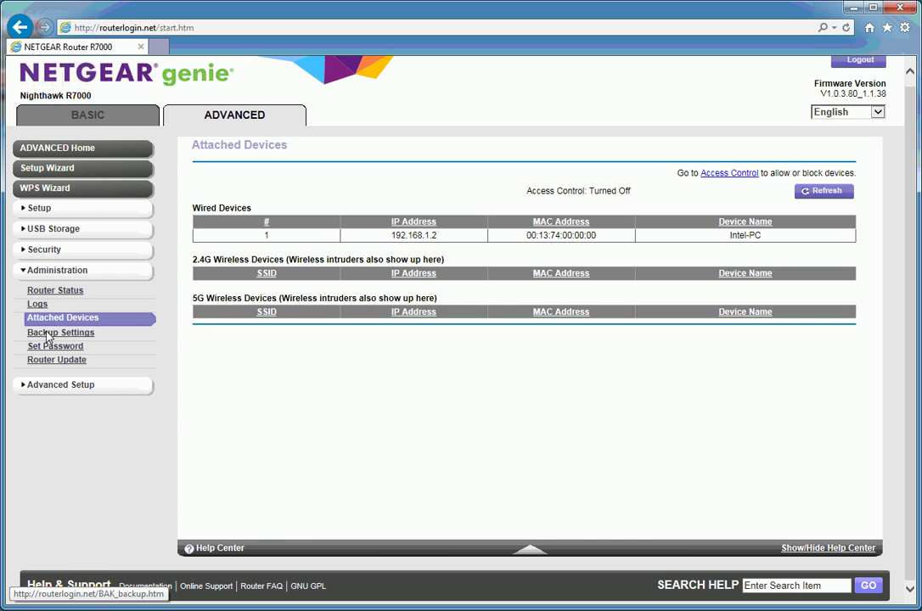
left_click(47, 338)
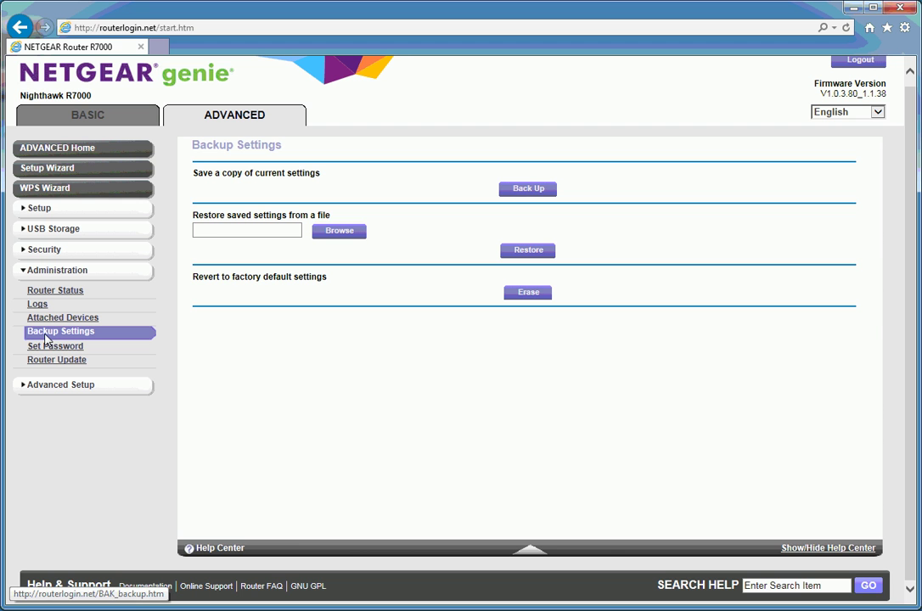
left_click(46, 346)
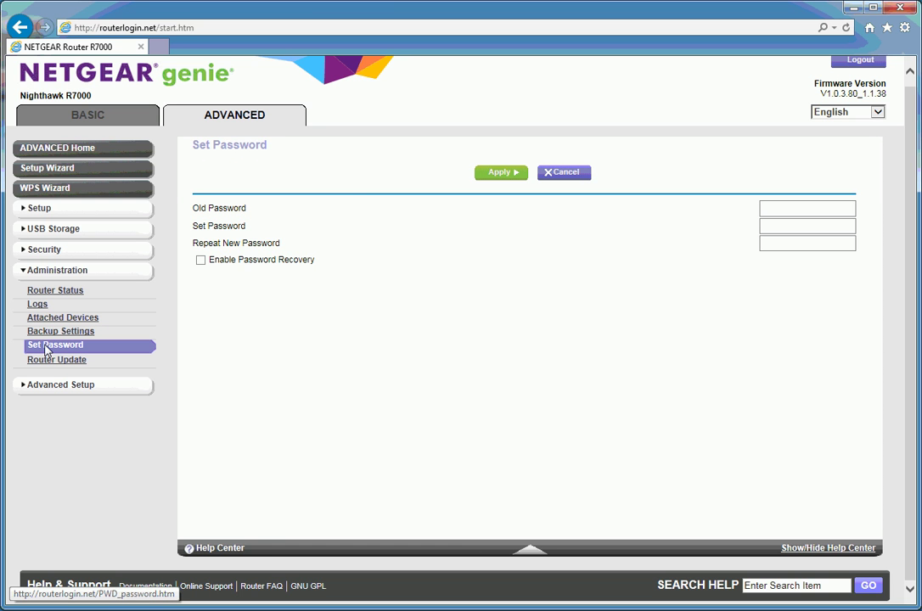
left_click(48, 364)
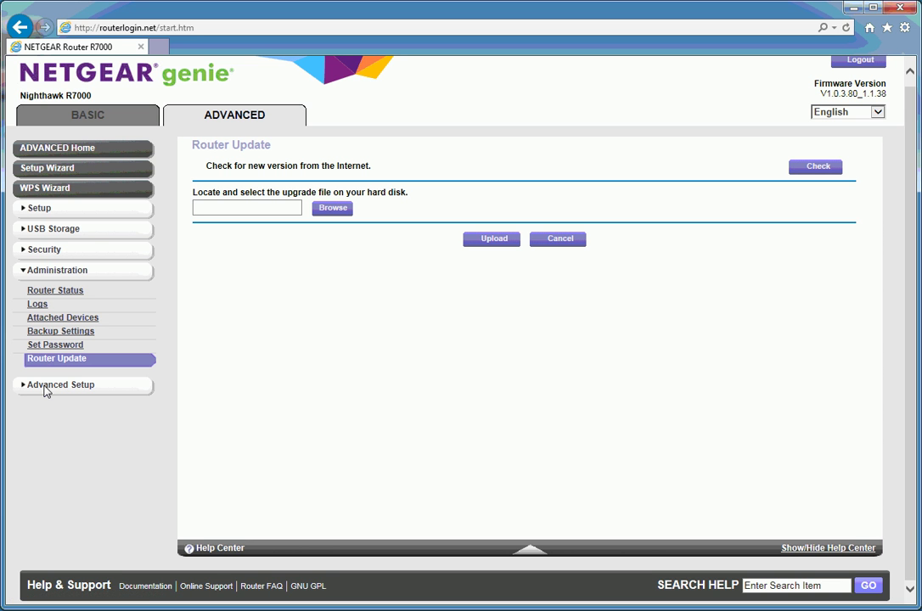
- Expand Advanced Setup and review the Wireless Settings, Wireless AP and Wireless Repeating pages
left_click(46, 386)
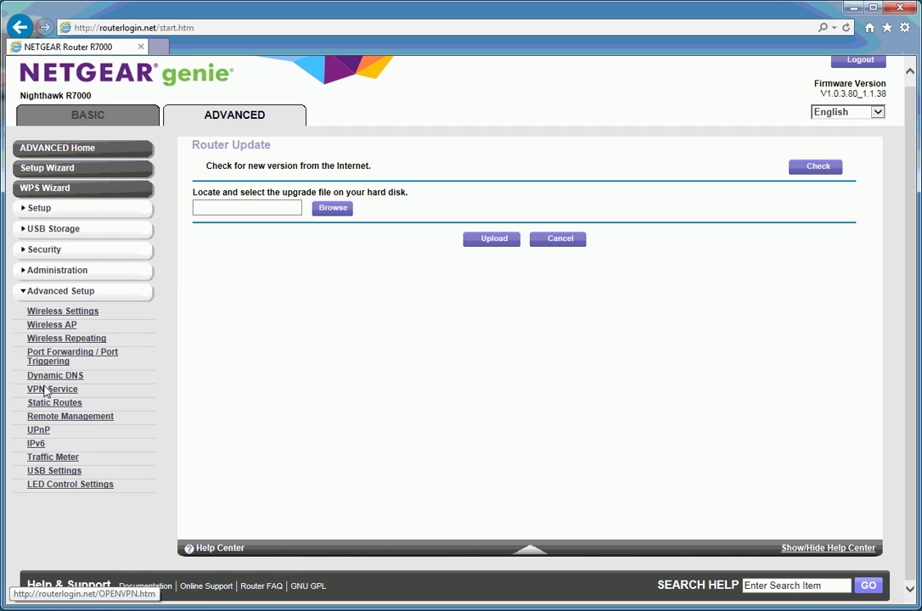
left_click(73, 314)
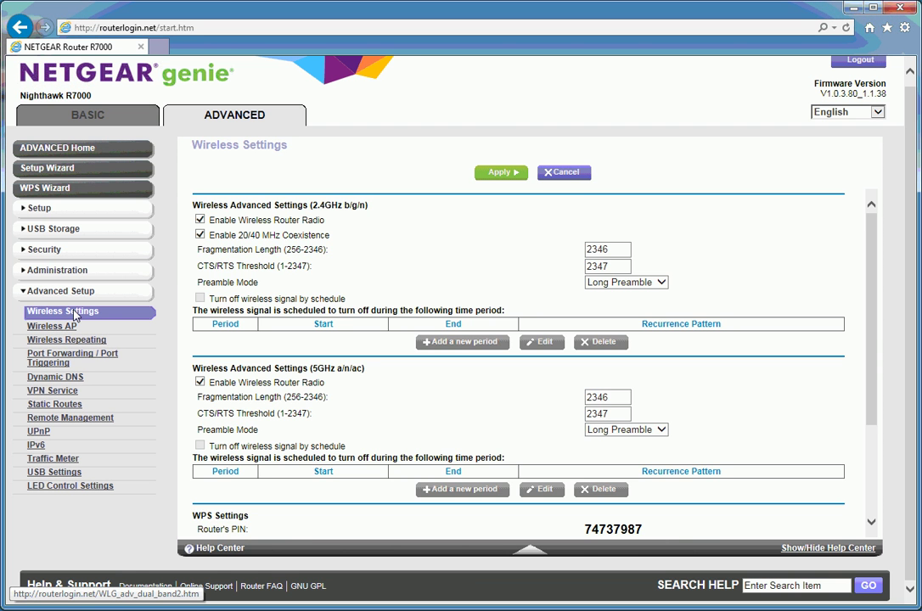
left_click(64, 328)
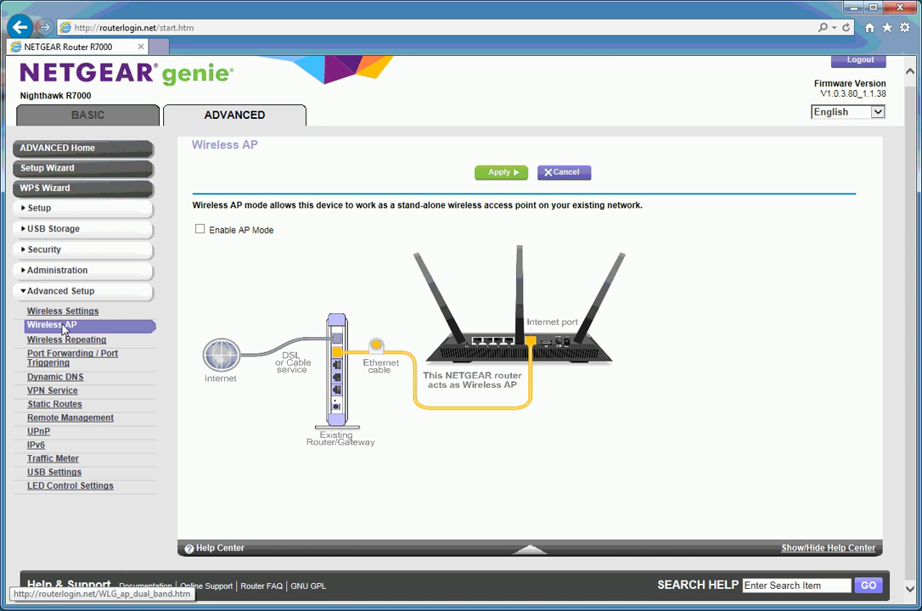
left_click(68, 339)
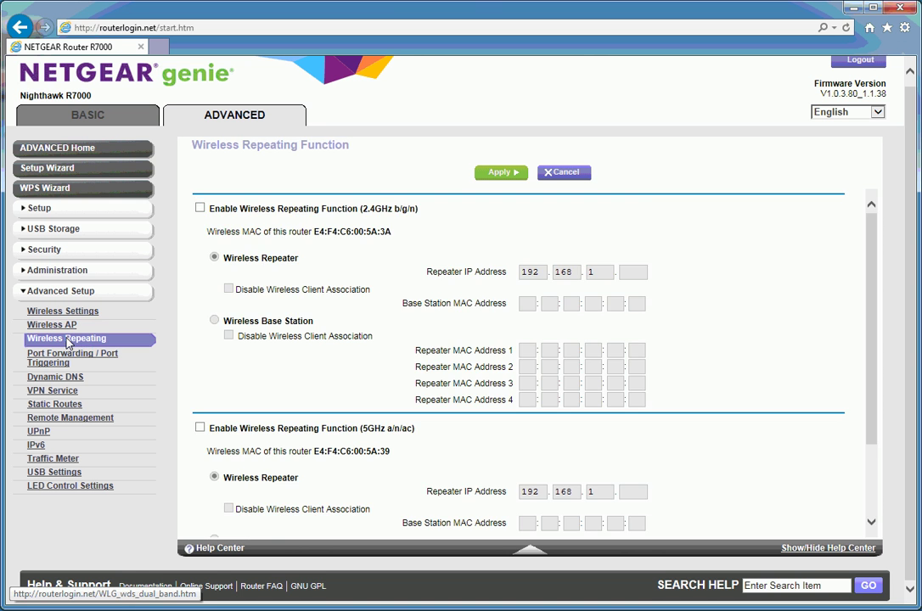
- Review Port Forwarding, Dynamic DNS and VPN Service, ending on the empty Static Routes table
left_click(66, 359)
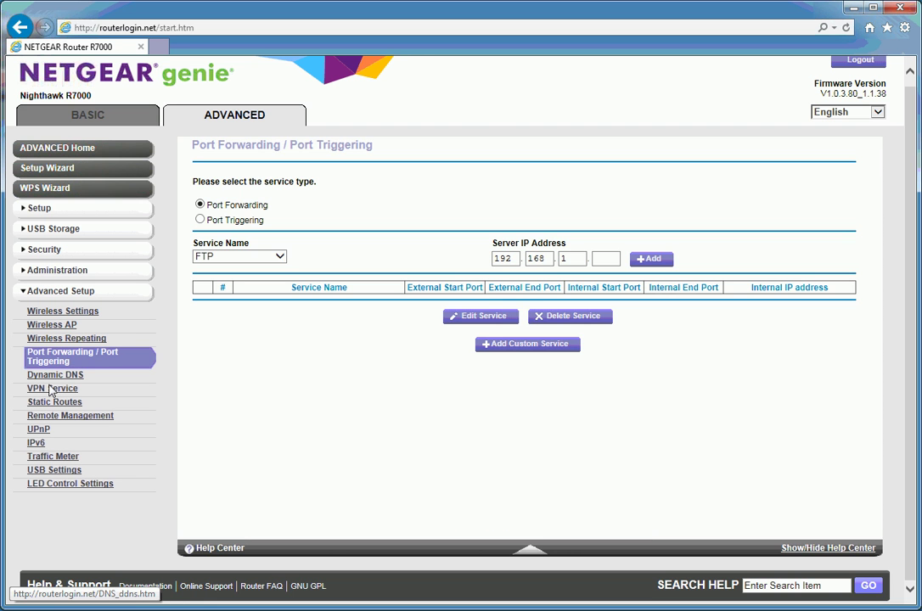
left_click(52, 378)
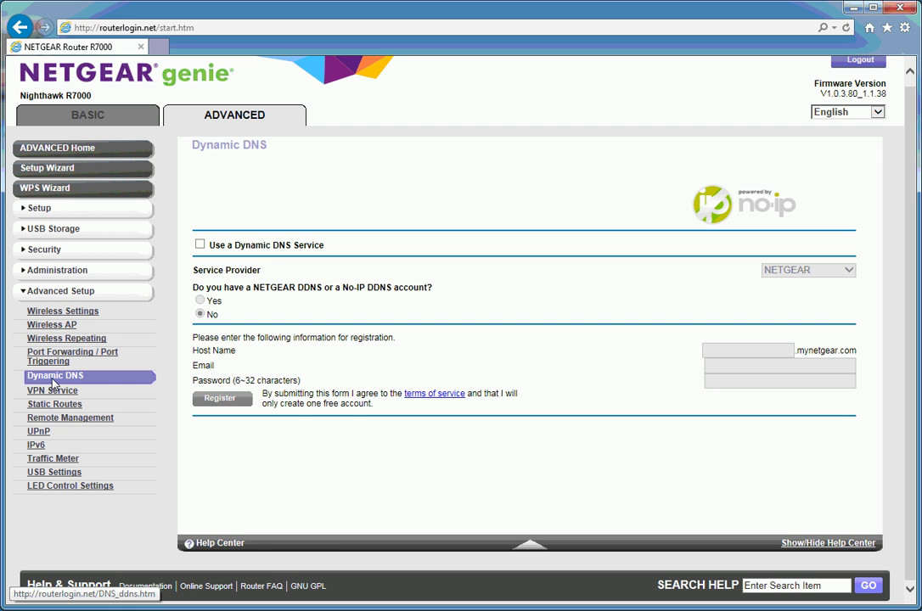
left_click(52, 390)
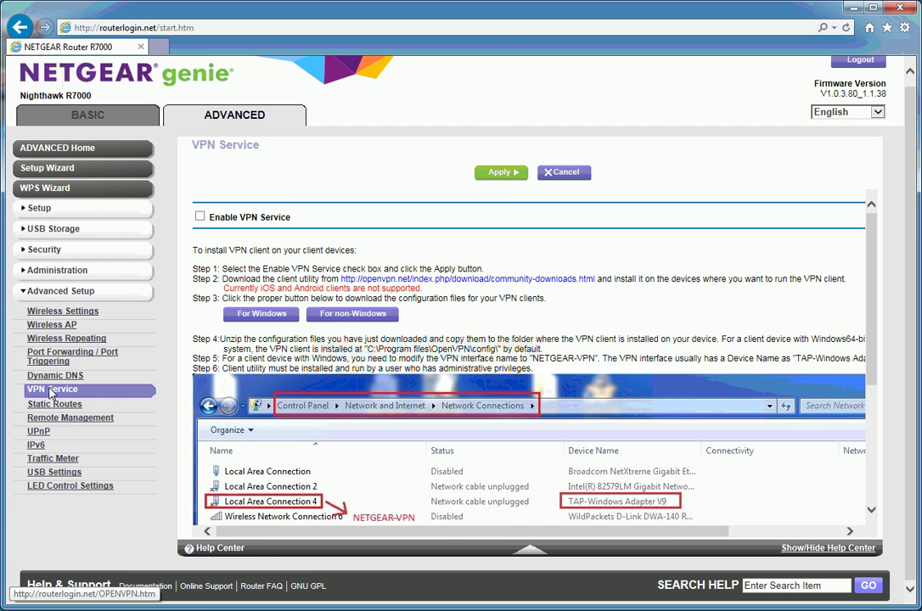
left_click(49, 406)
- Check Remote Management (off, port 8443) and UPnP, then IPv6 with connection type Disabled
left_click(46, 419)
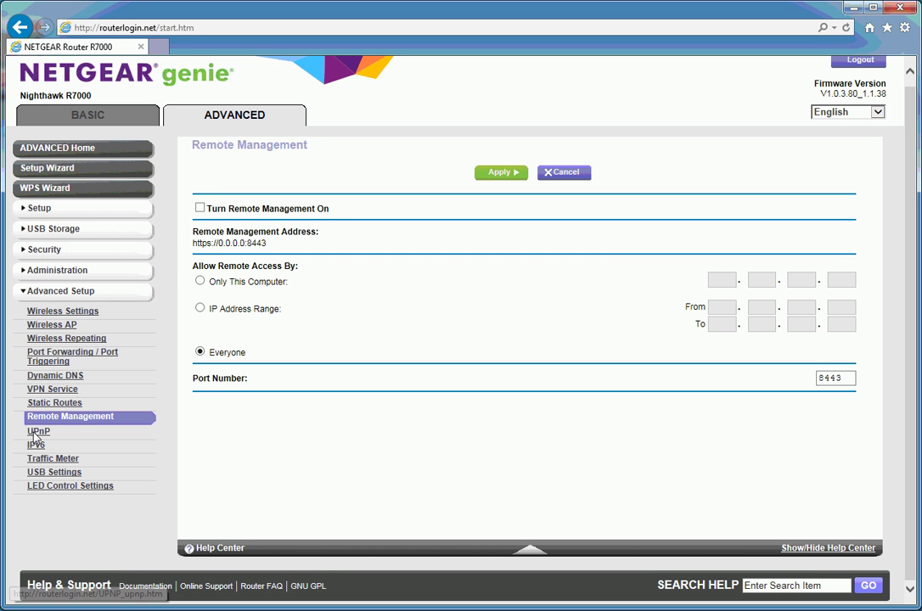
left_click(39, 433)
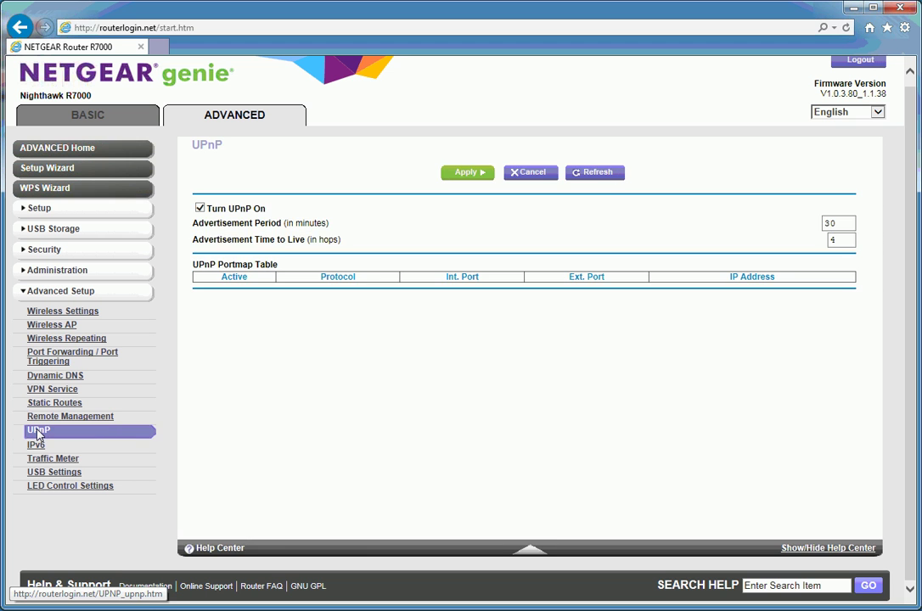
left_click(35, 445)
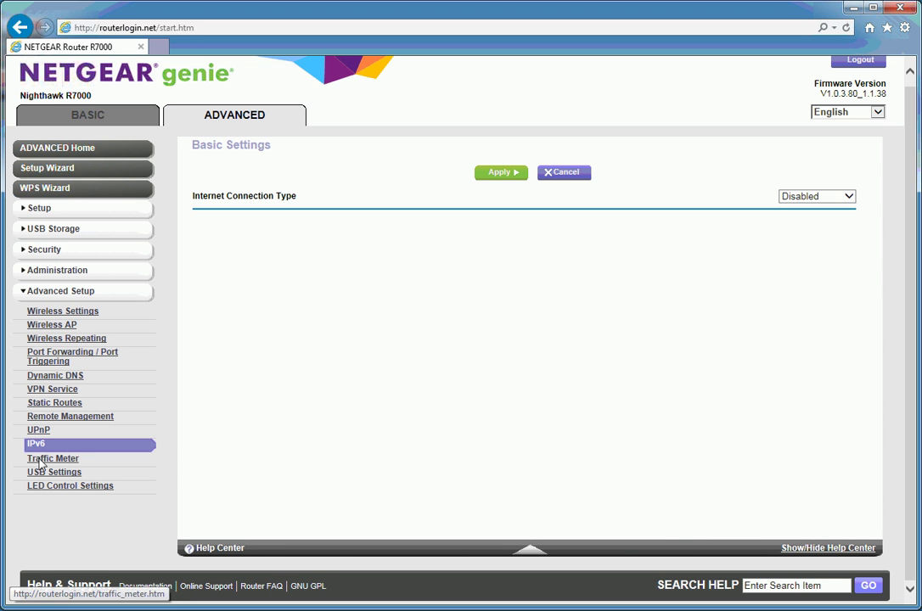
- Review the Traffic Meter and USB Settings pages, then open LED Control Settings with blinking enabled on the Internet, LAN, Wireless and USB LEDs
left_click(41, 460)
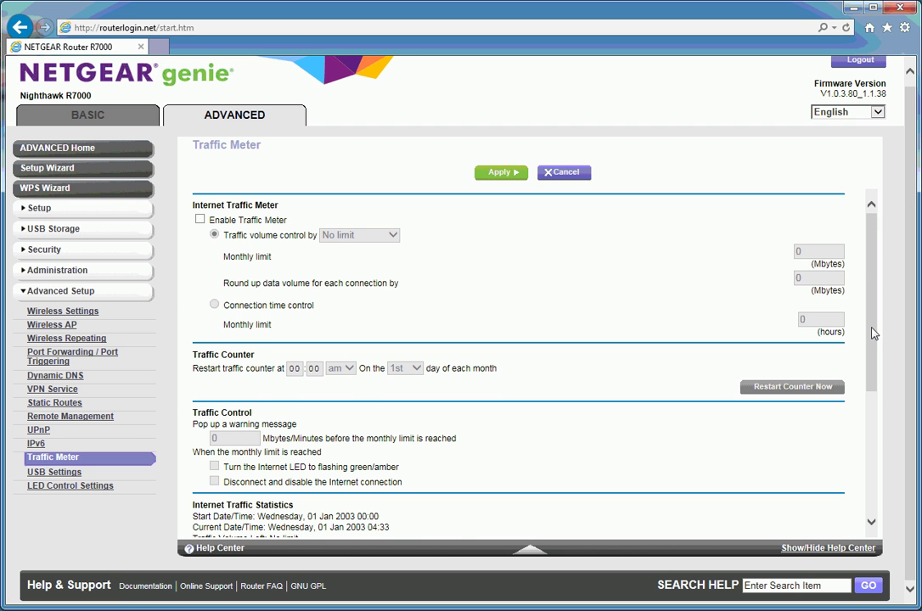
left_click_drag(877, 332, 875, 465)
left_click(46, 473)
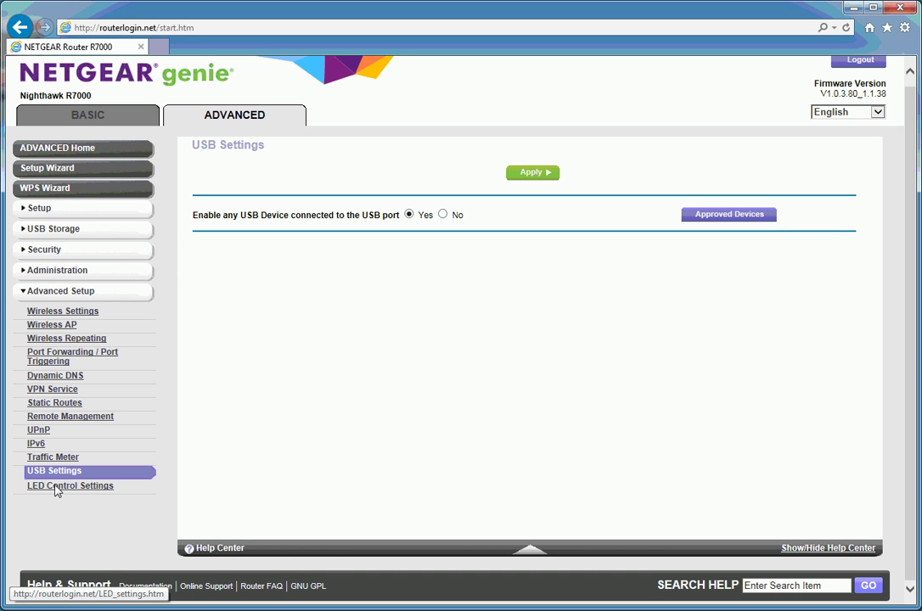
left_click(56, 487)
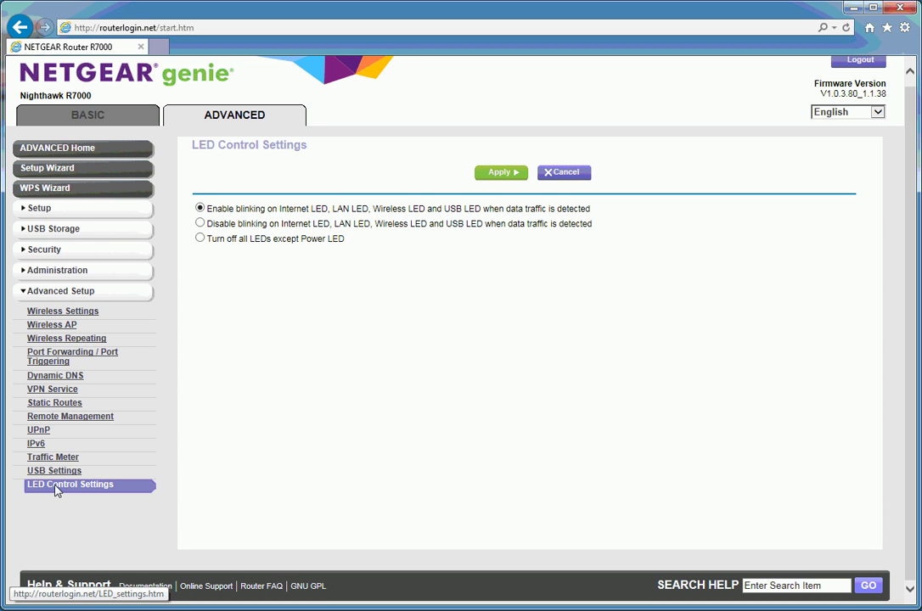